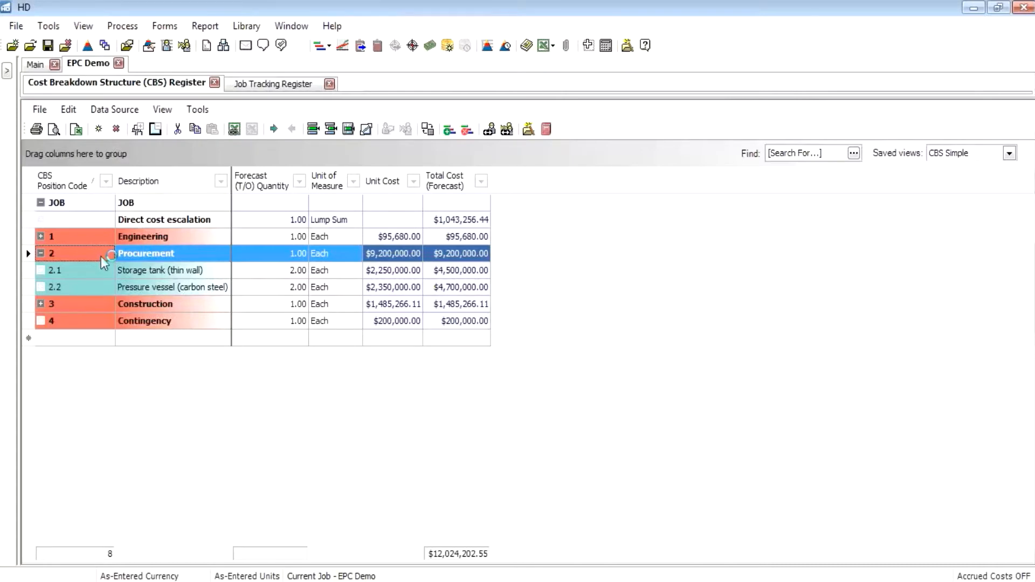
Step: Add a quote for the Storage tank (2.1) and Pressure vessel (2.2) cost items under Procurement
left_click(63, 271)
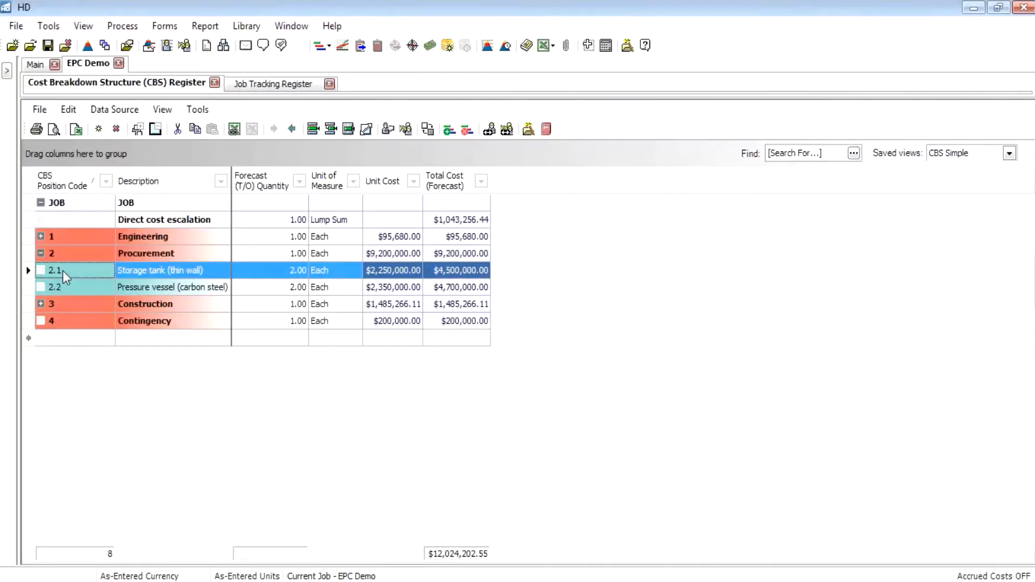
left_click(36, 288, "shift")
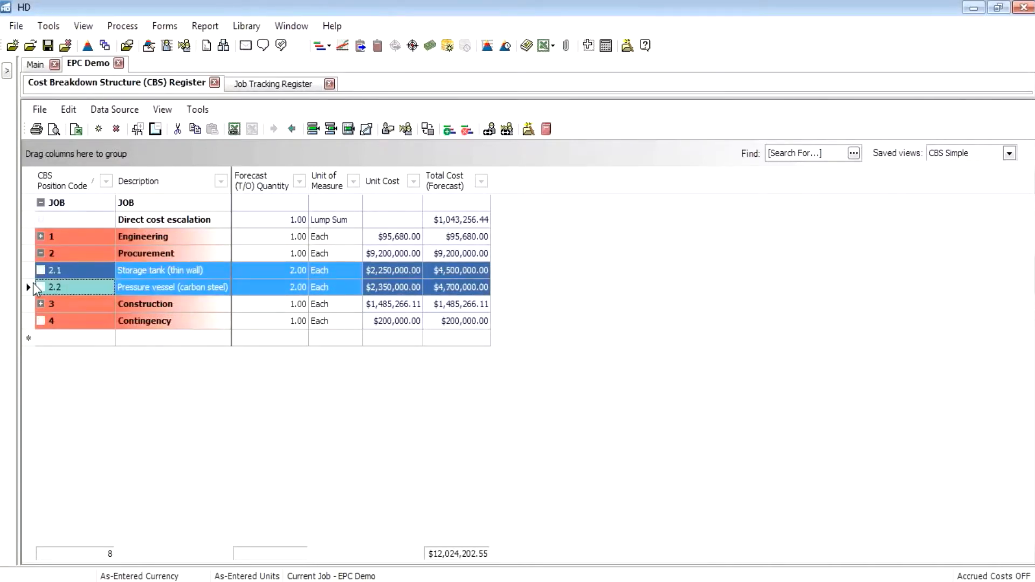
right_click(34, 283)
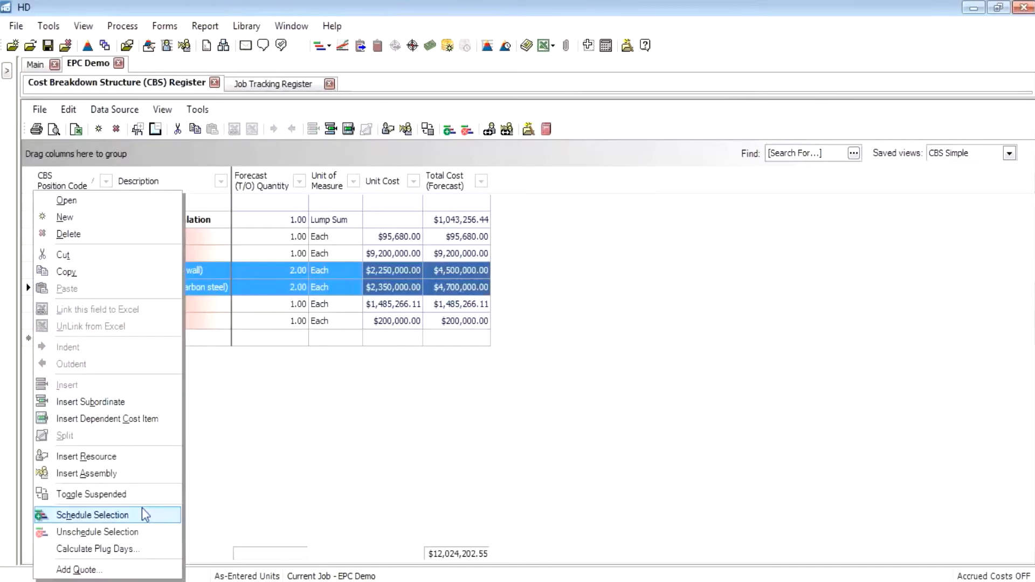
left_click(149, 573)
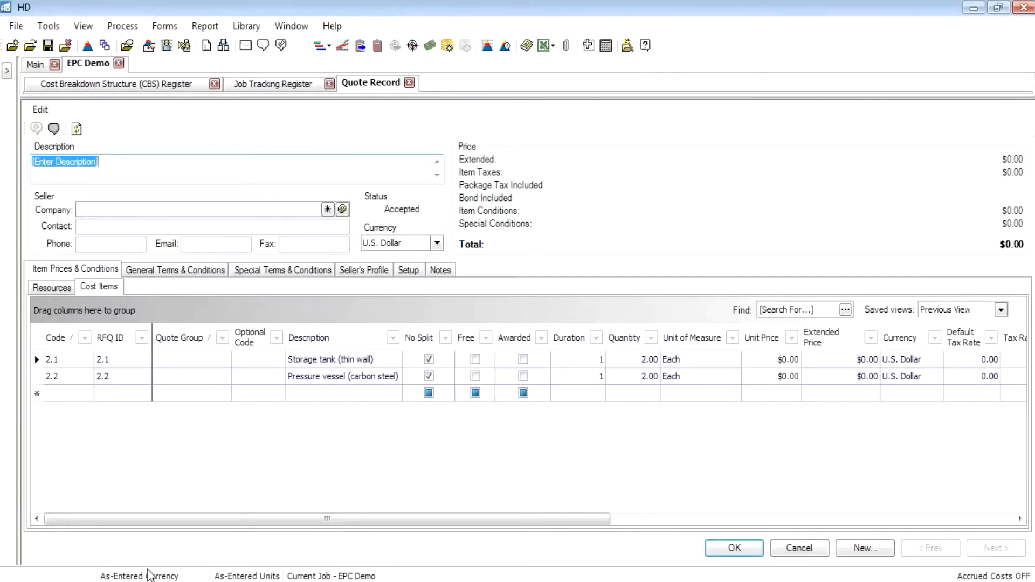
Step: Describe the quote as "Commitment Demo - ST & PV" and enter "Tank & Vessel, Inc." as the seller company
type("Commitment Demo -=")
key("BackSpace")
type("ST & PV")
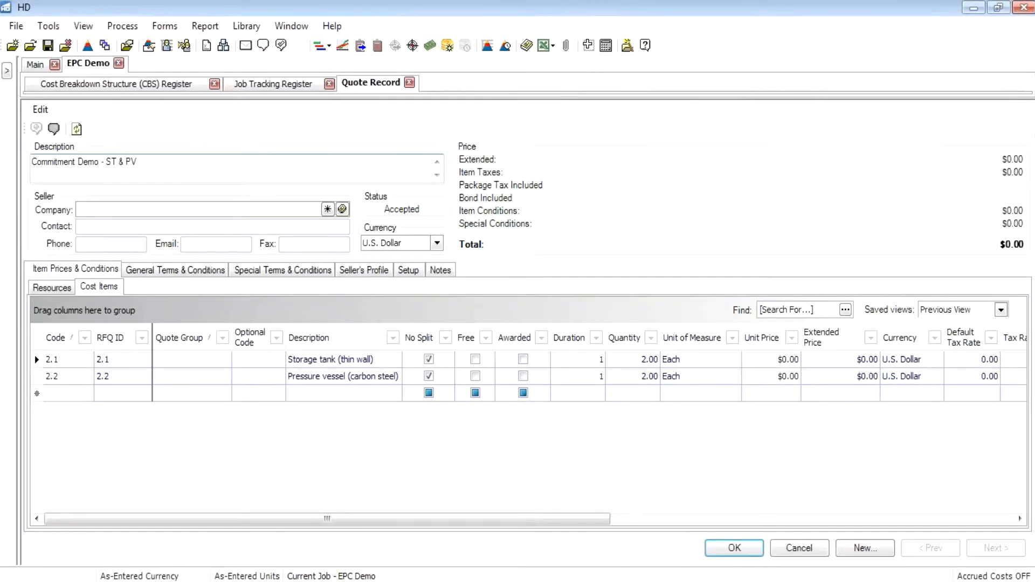
left_click(107, 213)
type("Tank & Vessel, Inc.")
key("Tab")
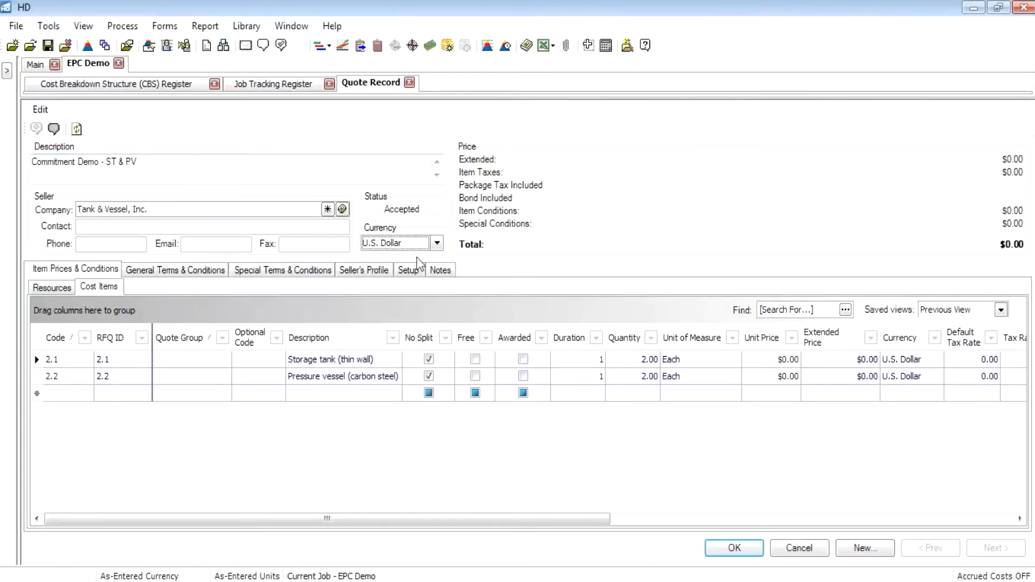
Step: Set the quote's unit price to $2,000,000 for both the storage tank and the pressure vessel
left_click(779, 361)
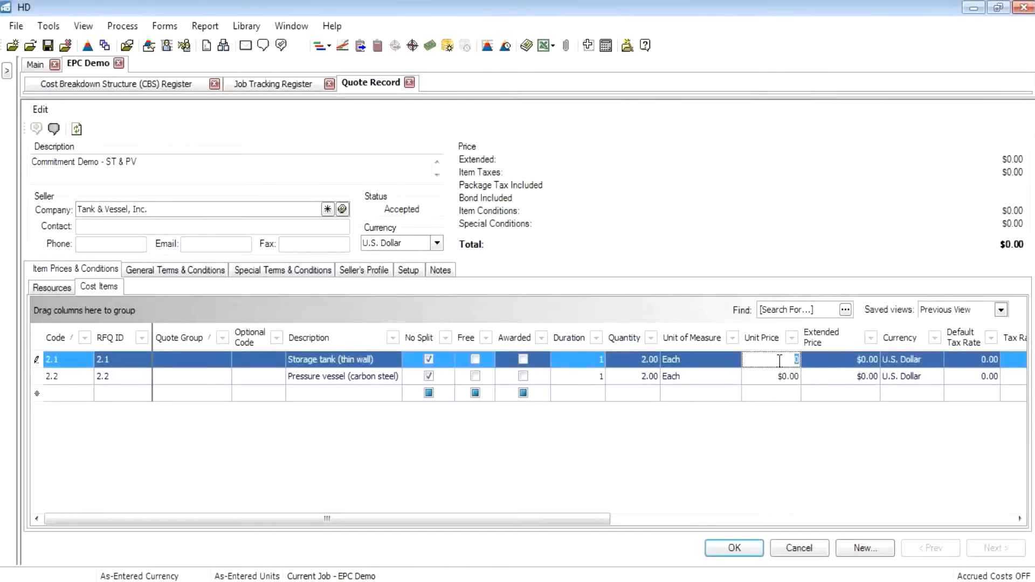
type("2000000")
key("Down")
type("2,000,")
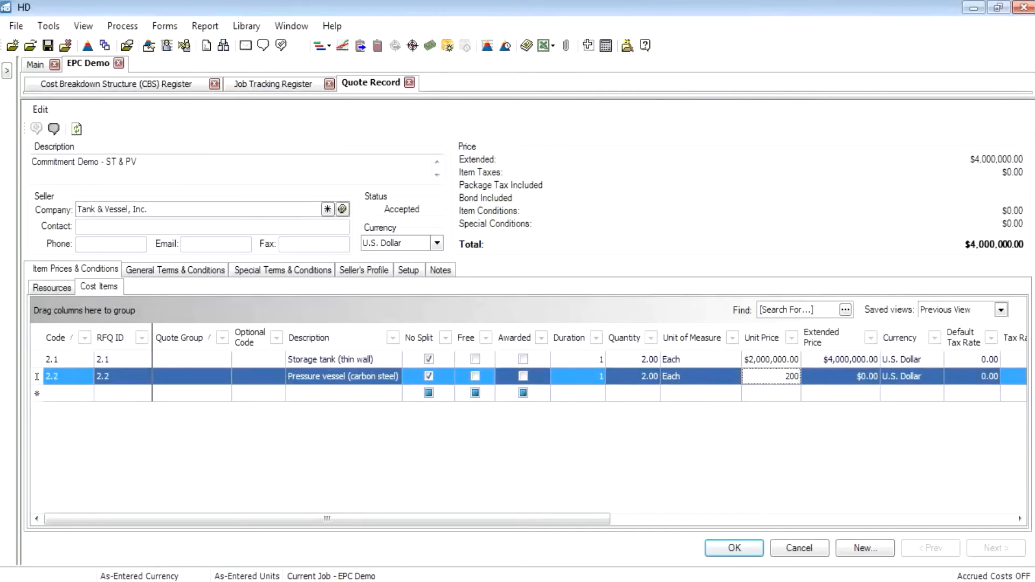
type("0000")
key("Tab")
left_click(808, 388)
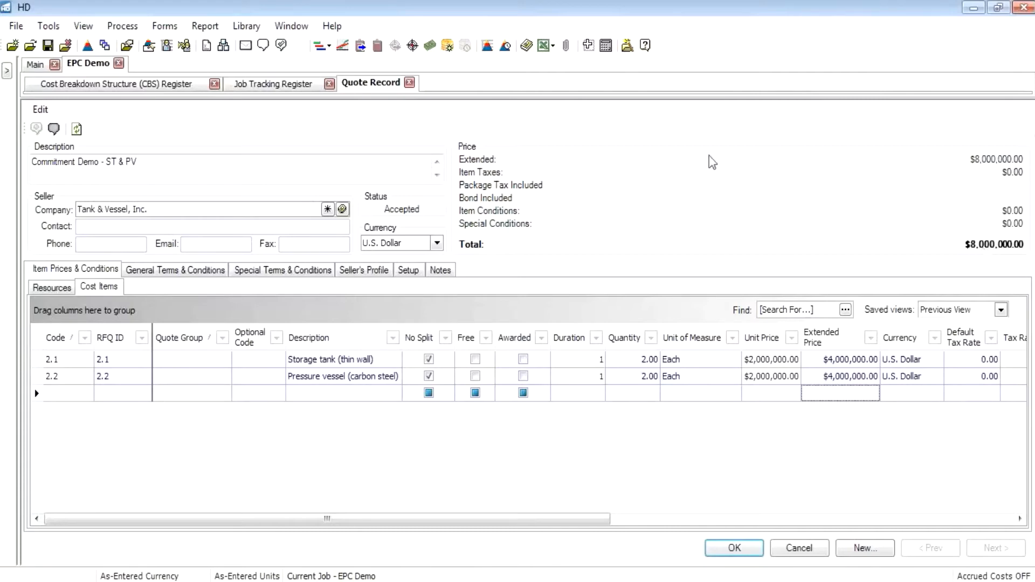
Step: Create a commitment record from the quote and give it the code PO#1
left_click(40, 110)
left_click(97, 190)
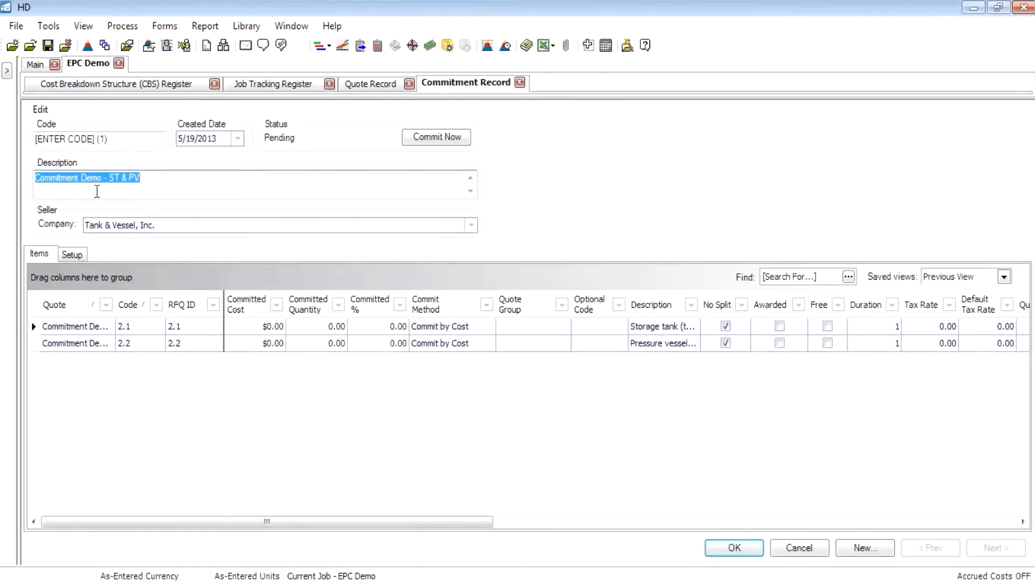
left_click(129, 141)
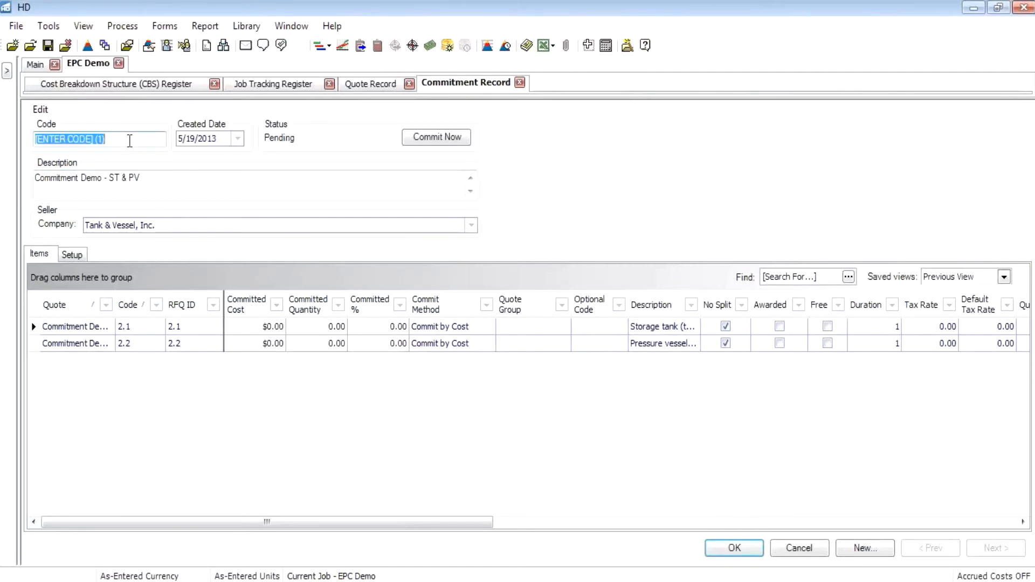
type("PO#1")
left_click(289, 179)
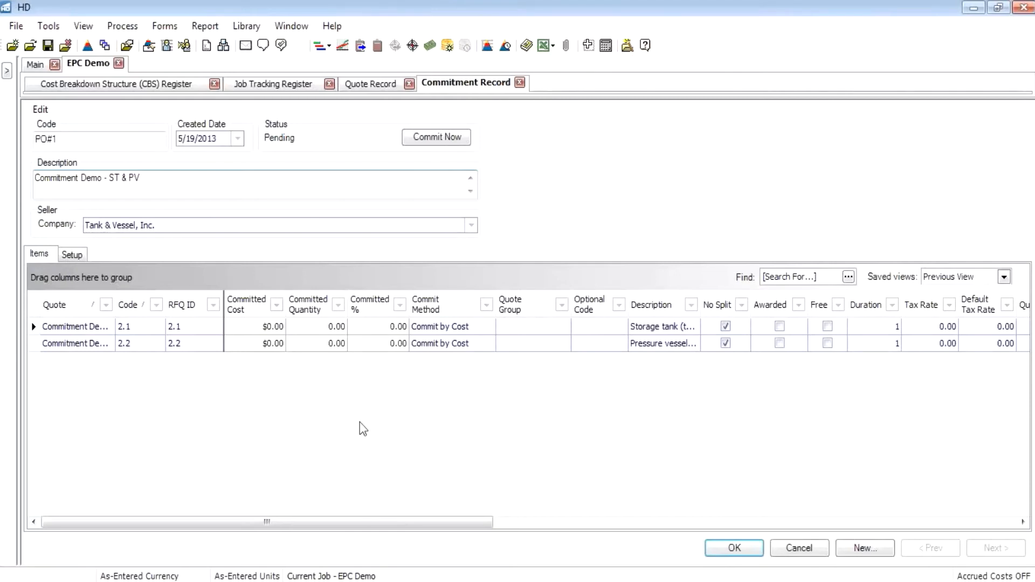
Step: Set the committed percentage to 100 for both items and commit PO#1
left_click(379, 330)
type("100")
key("Down")
type("100")
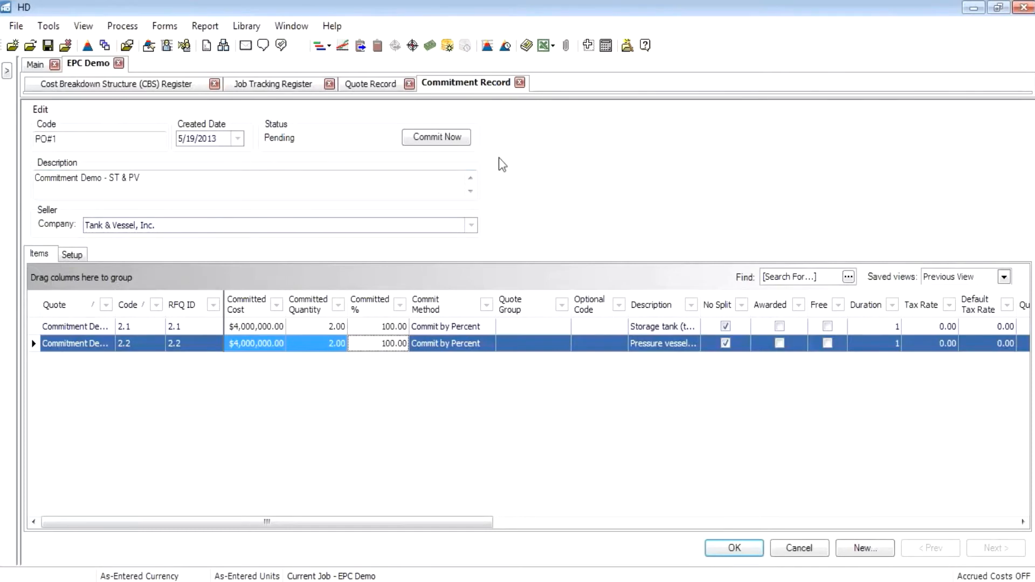
left_click(446, 142)
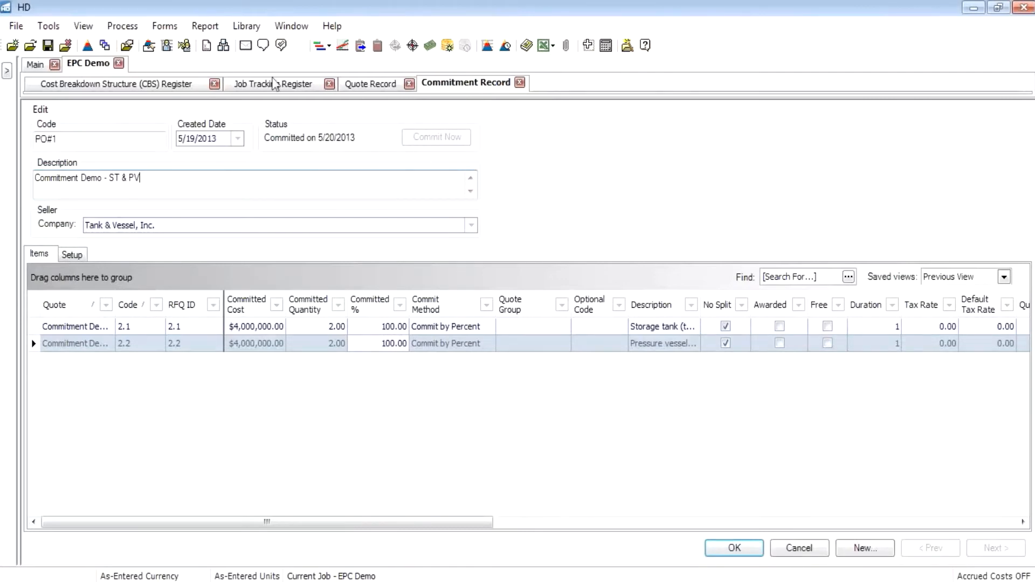
Step: Open the Commitments Register and expand PO#1 to review its committed items
left_click(165, 26)
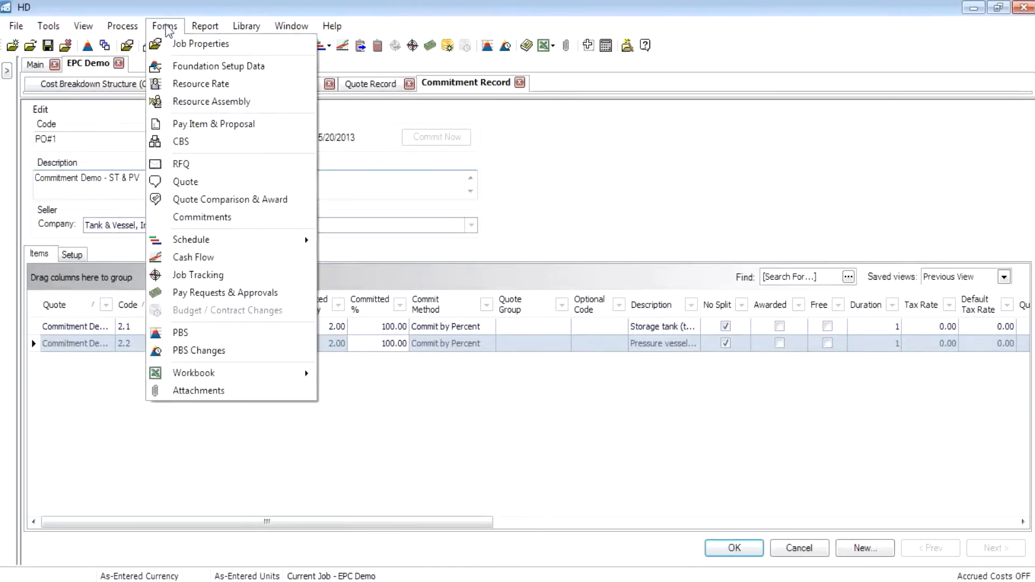
left_click(248, 218)
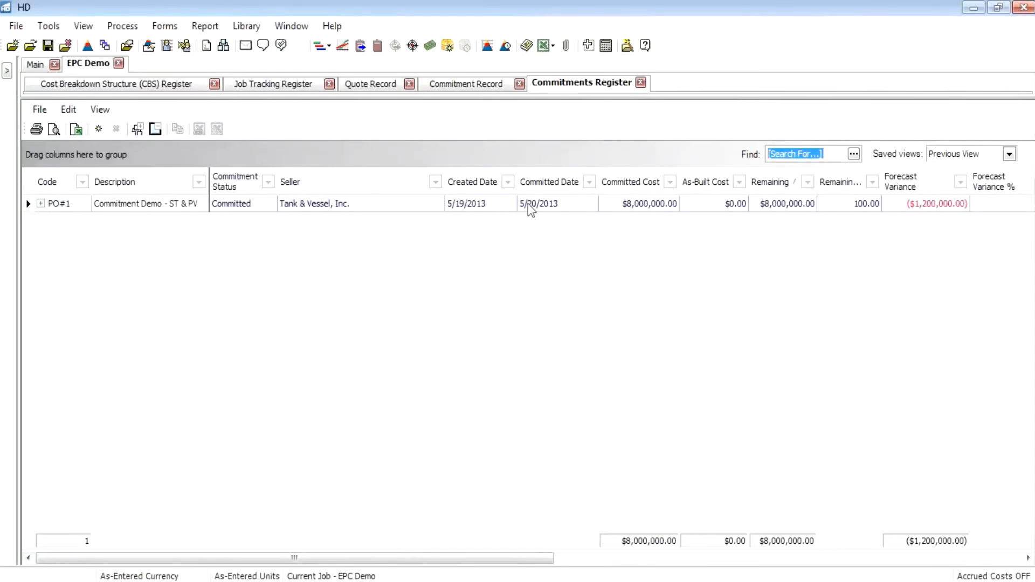
left_click(40, 204)
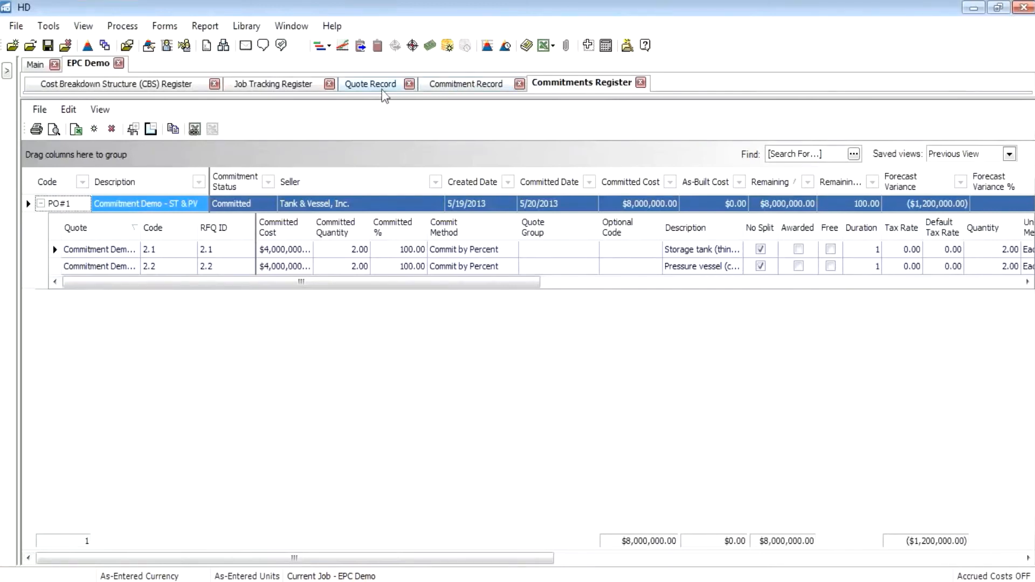
Step: Import job tracking progress from Excel into the Job Tracking Register, agreeing to save the job first
left_click(274, 84)
left_click(114, 109)
mouse_move(190, 148)
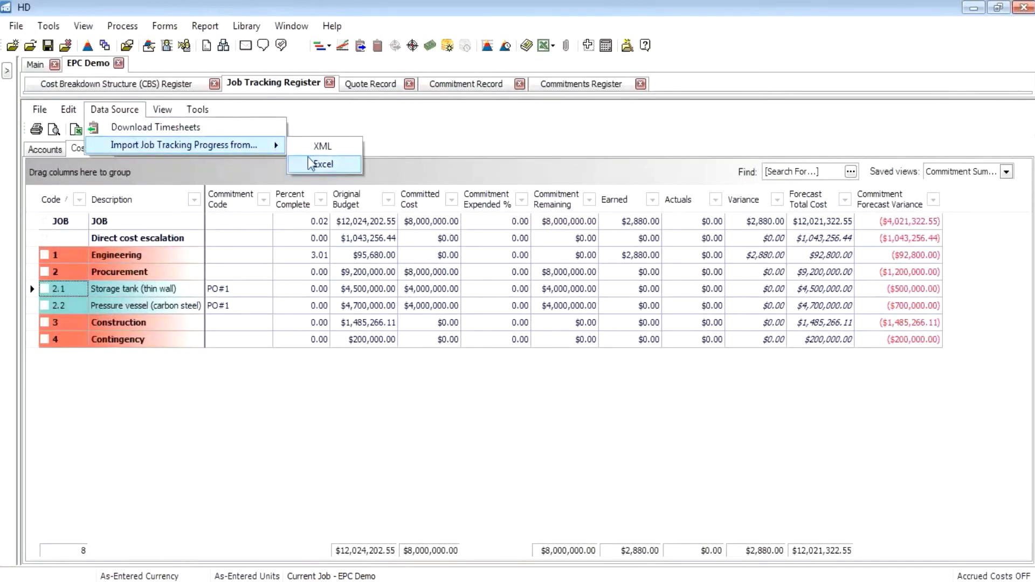
left_click(326, 165)
left_click(190, 149)
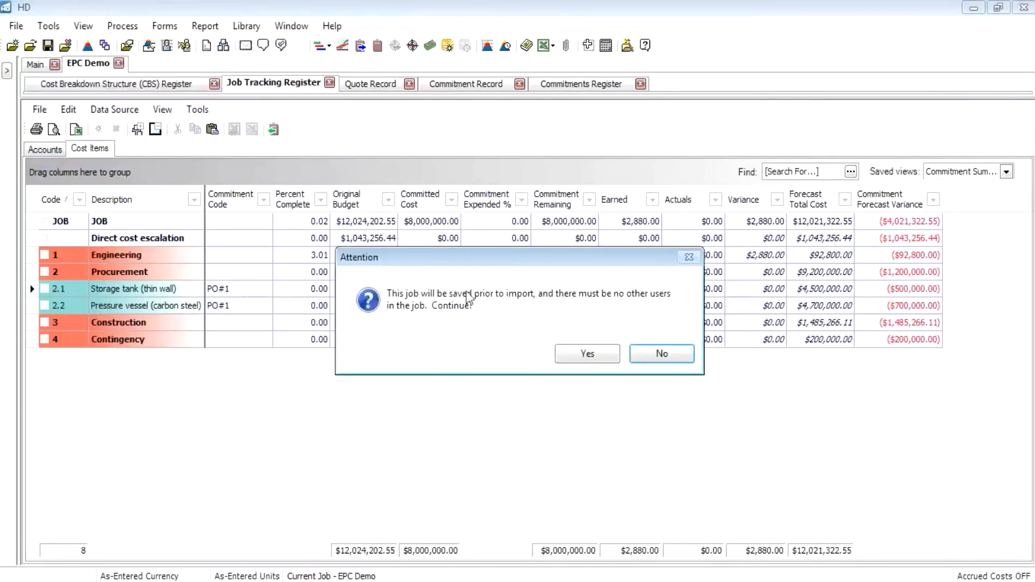
left_click(594, 354)
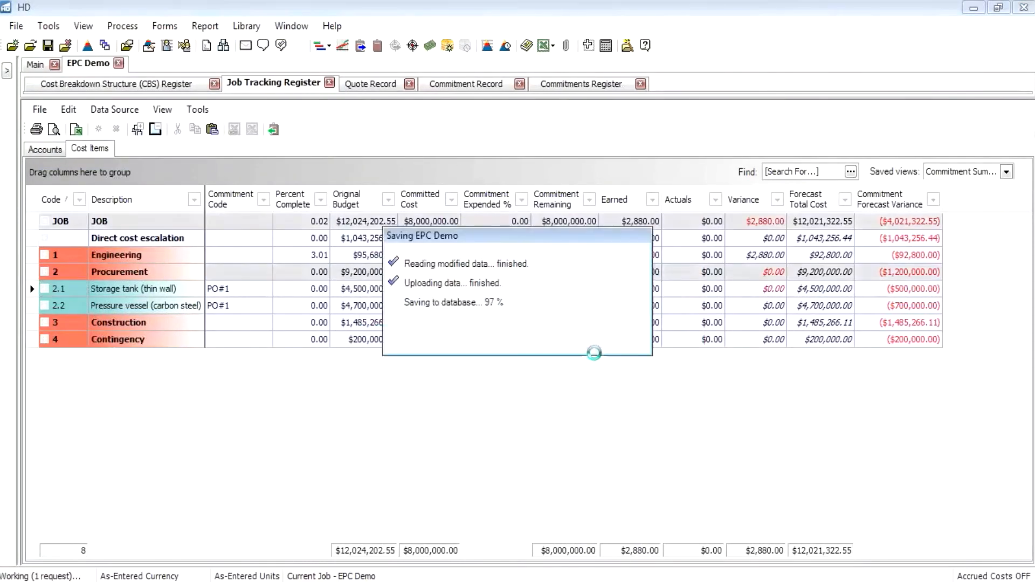
Step: Select the Storage tank (2.1) cost item in the Job Tracking Register
left_click(30, 289)
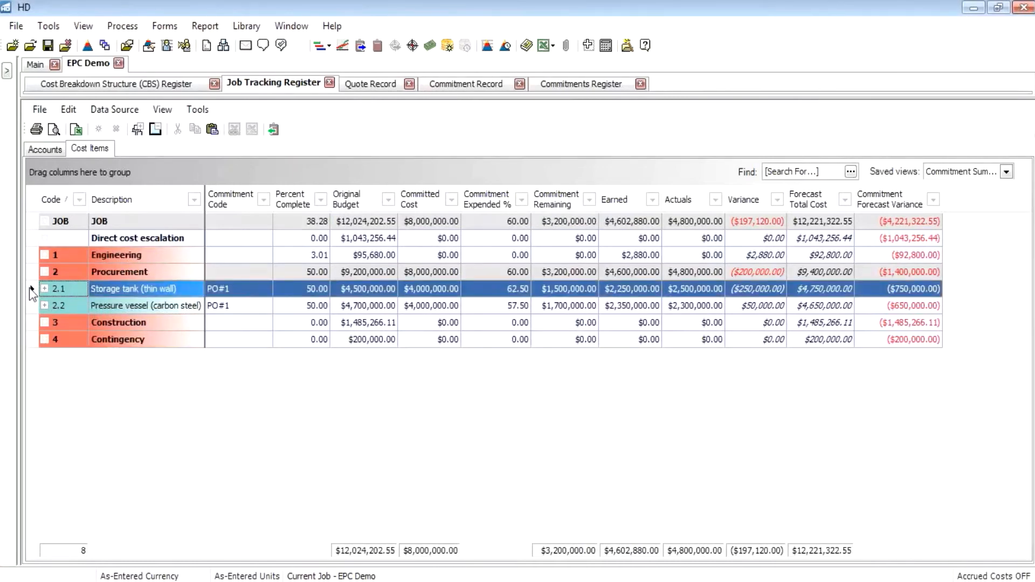